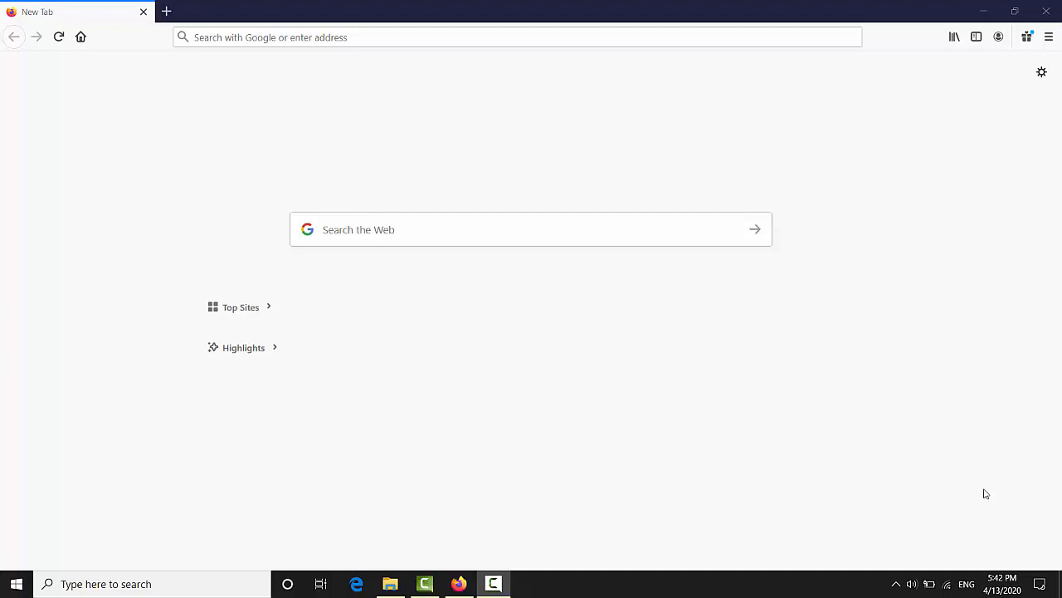
Search the web for codeblock
left_click(467, 37)
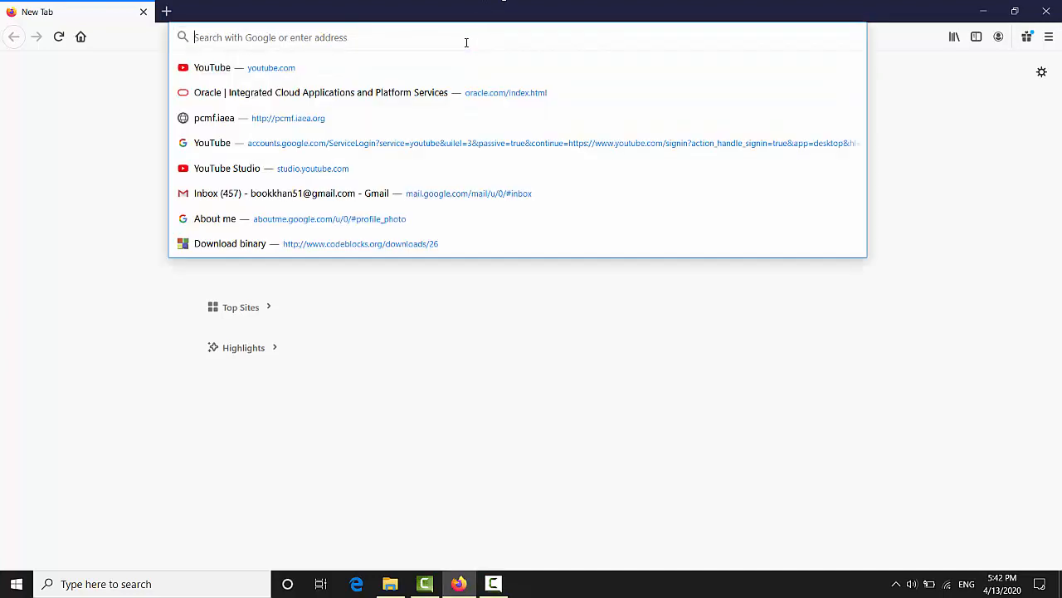
type("c")
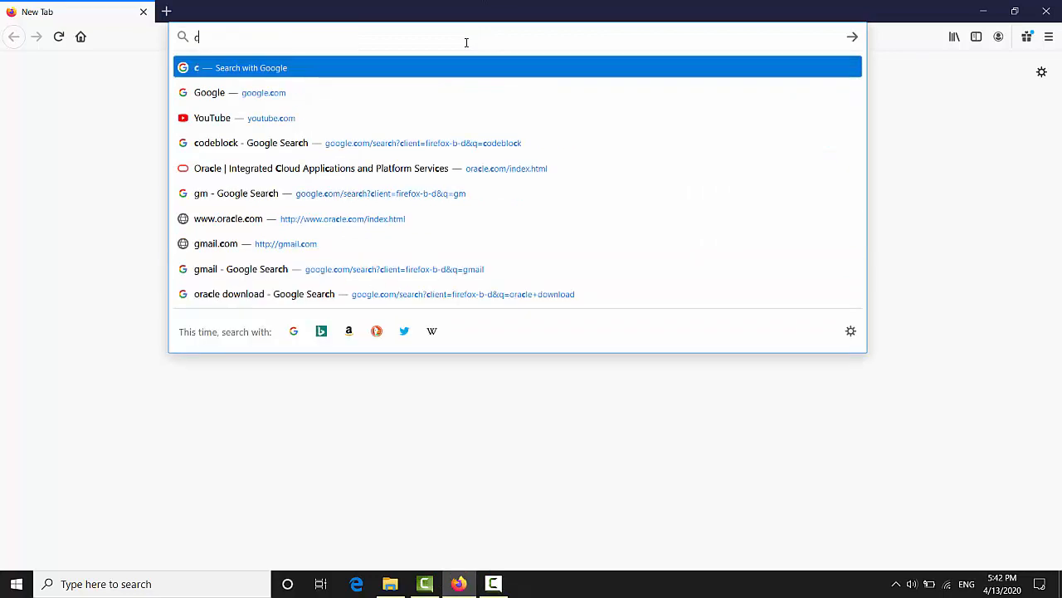
type("odeblock")
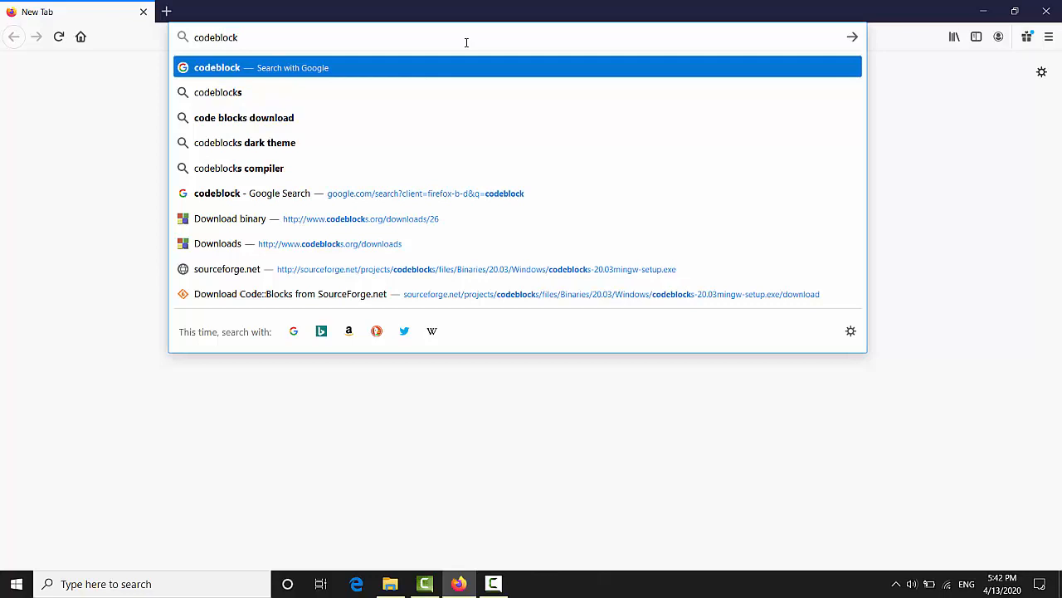
key("Return")
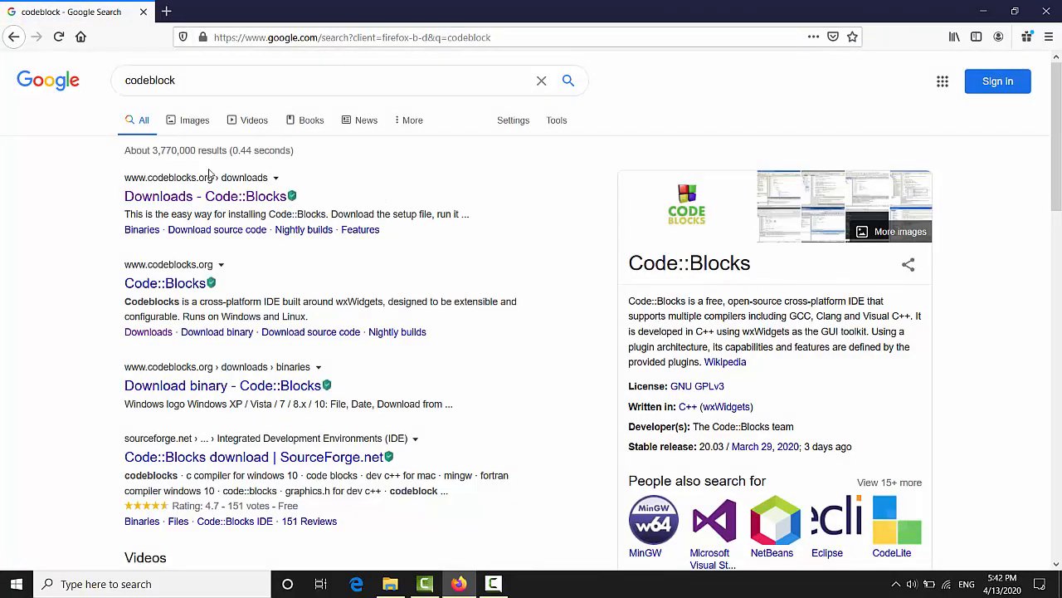
Open the Code::Blocks binary downloads page and try downloading codeblocks-20.03mingw-setup.exe from Sourceforge.net
left_click(199, 197)
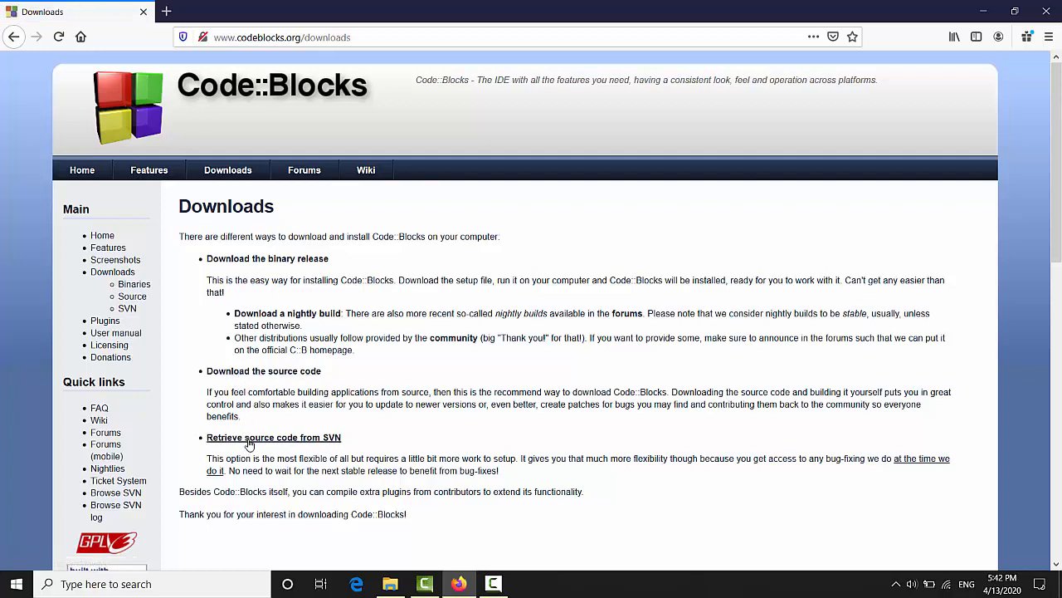
left_click(254, 262)
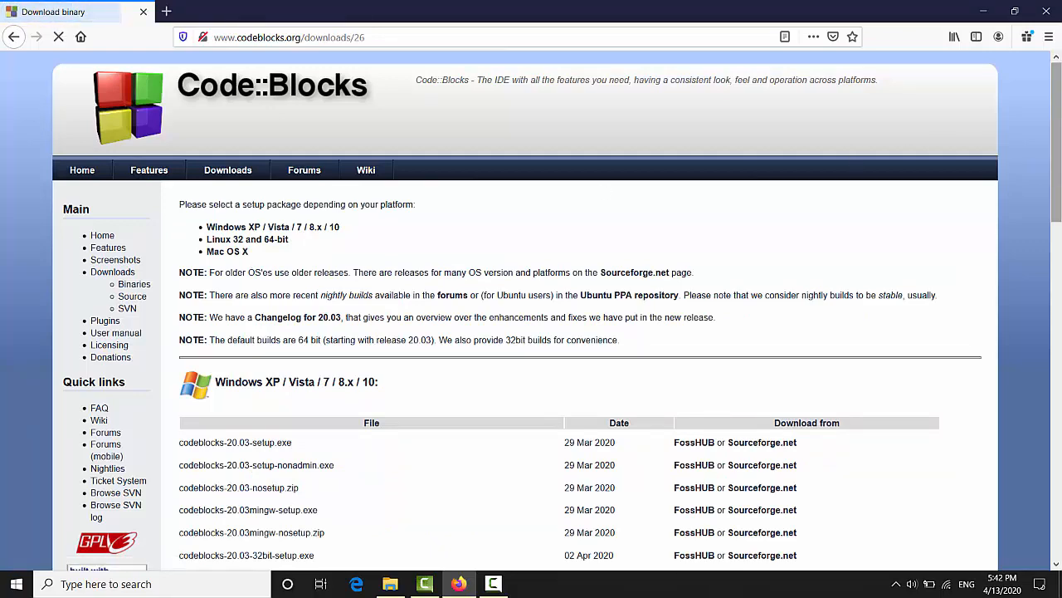
scroll(1058, 160, "down", 5)
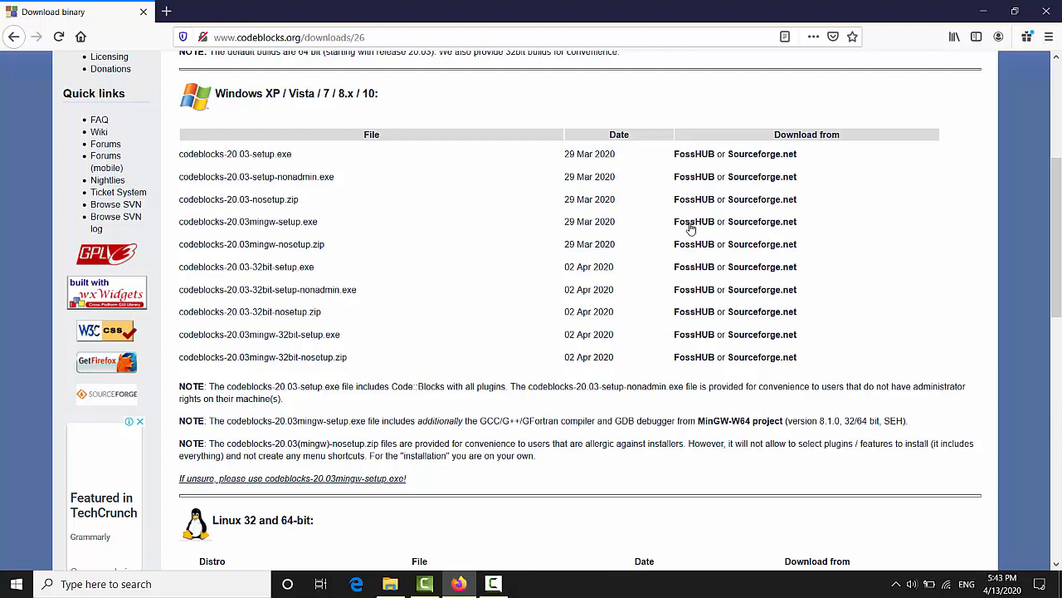
left_click(750, 225)
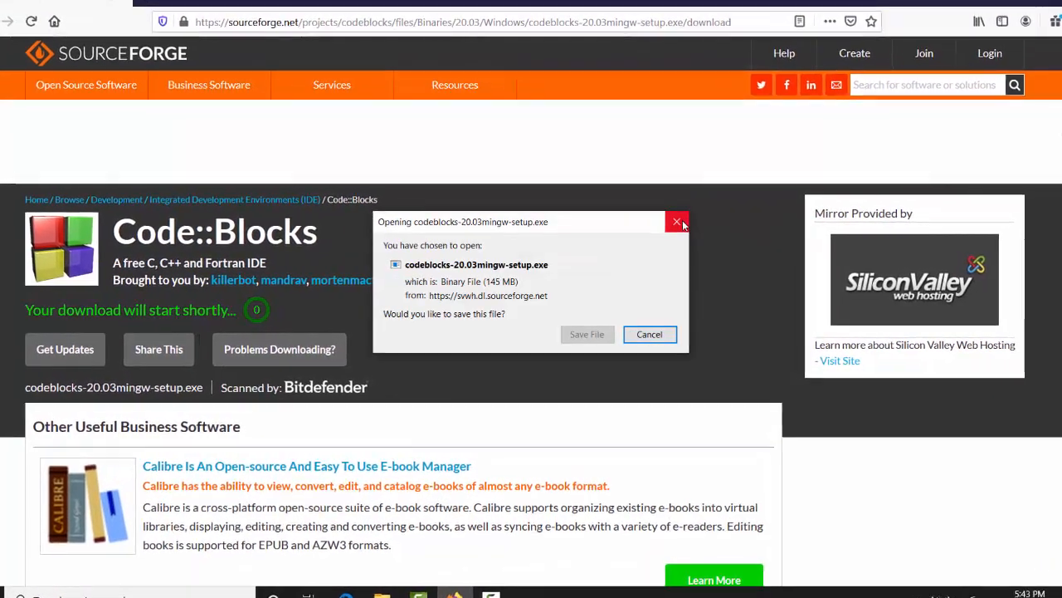
left_click(657, 337)
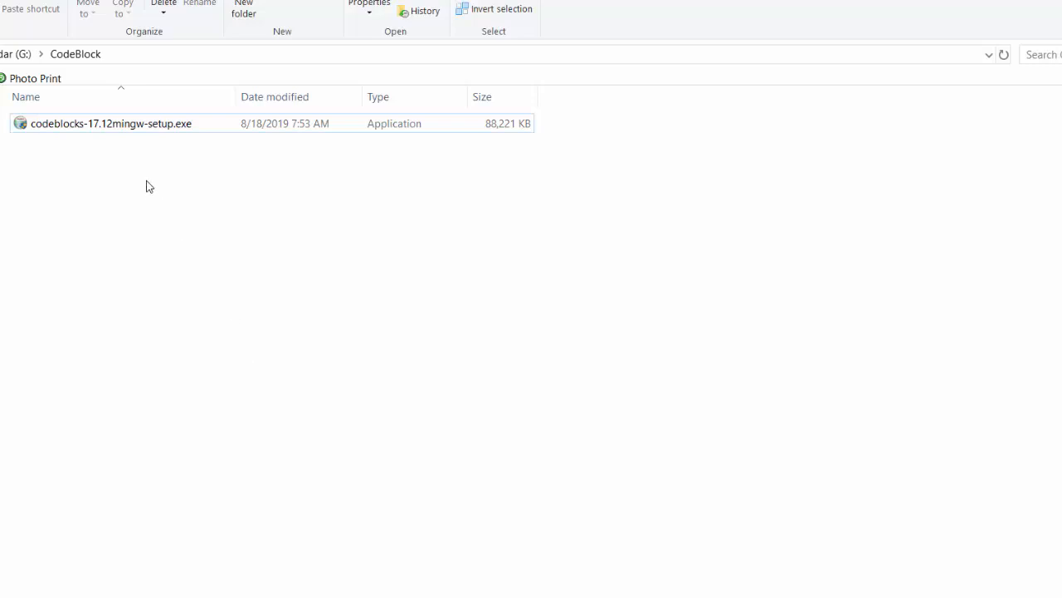
Run the codeblocks-17.12mingw-setup.exe installer from the CodeBlock folder and continue past the welcome page
left_click(129, 133)
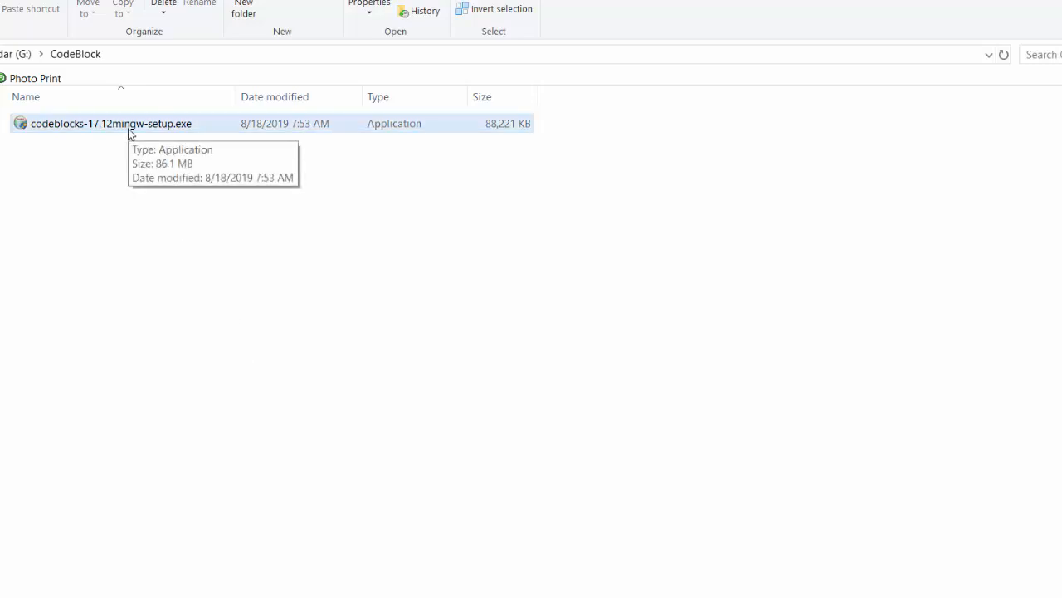
double_click(129, 133)
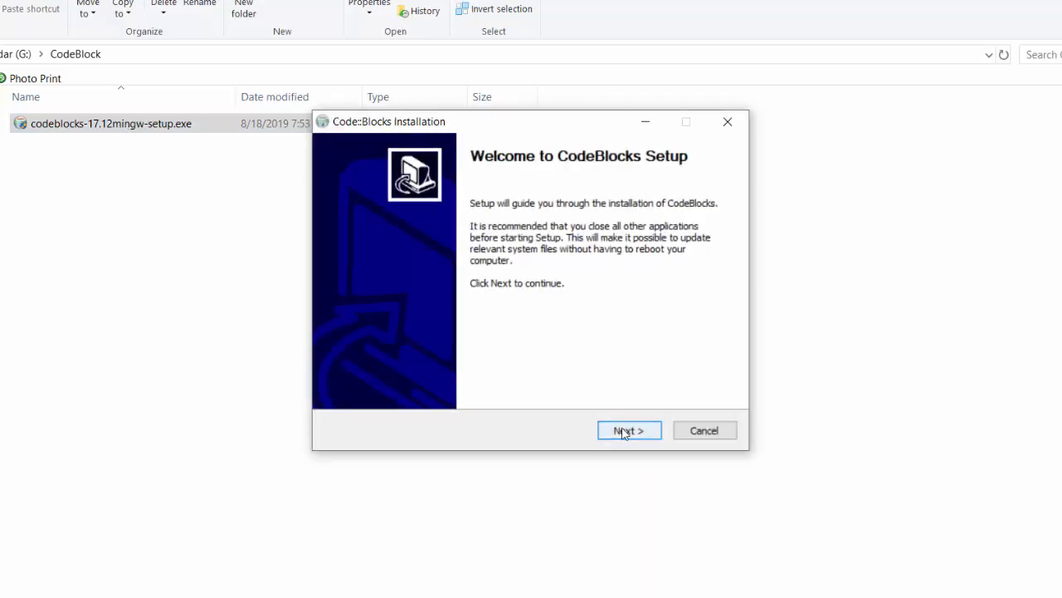
left_click(624, 431)
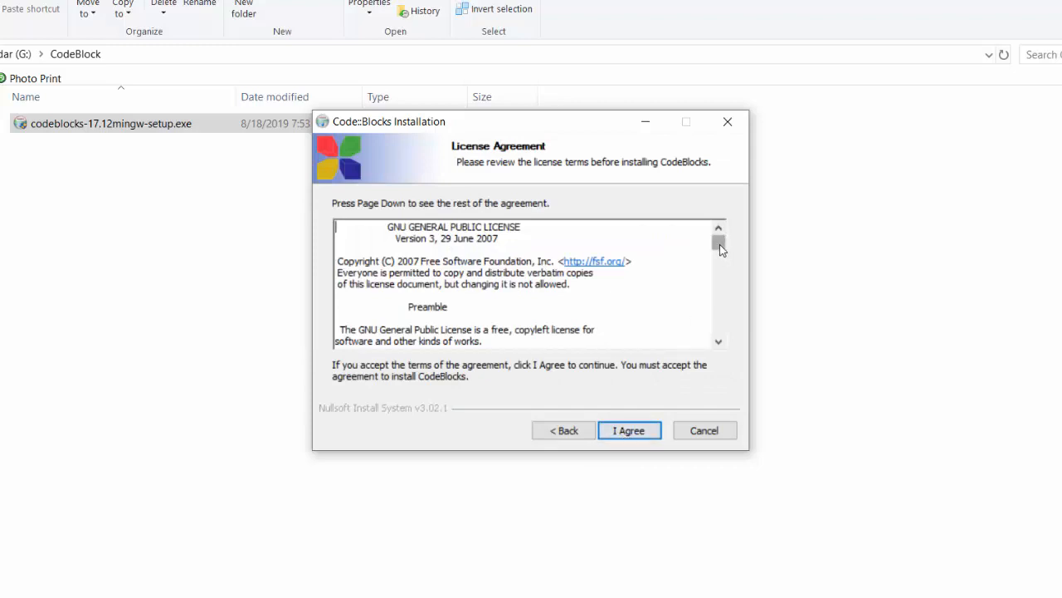
Accept the license agreement and install with the full set of components and default location
left_click_drag(720, 245, 721, 331)
left_click(615, 429)
left_click(615, 431)
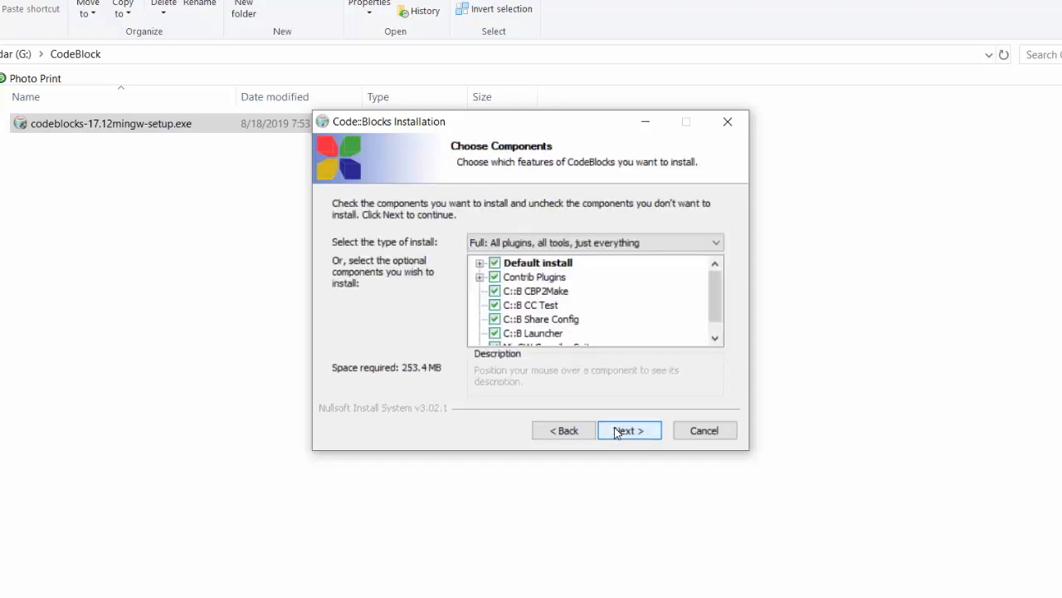
left_click(616, 430)
left_click(621, 430)
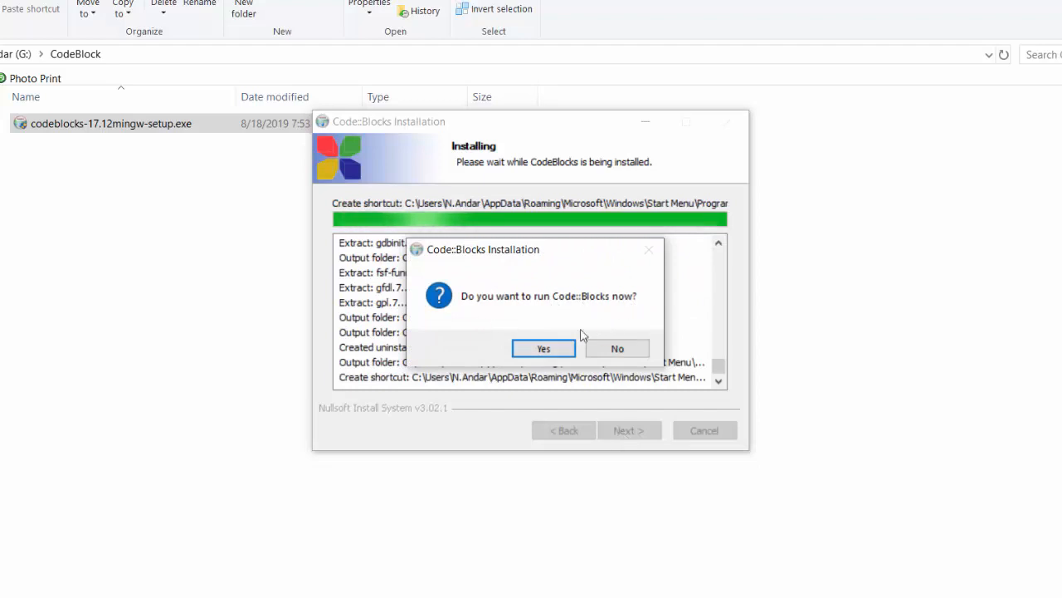
Launch Code::Blocks after installing, keeping GNU GCC Compiler as default and leaving file associations as they are
left_click(543, 349)
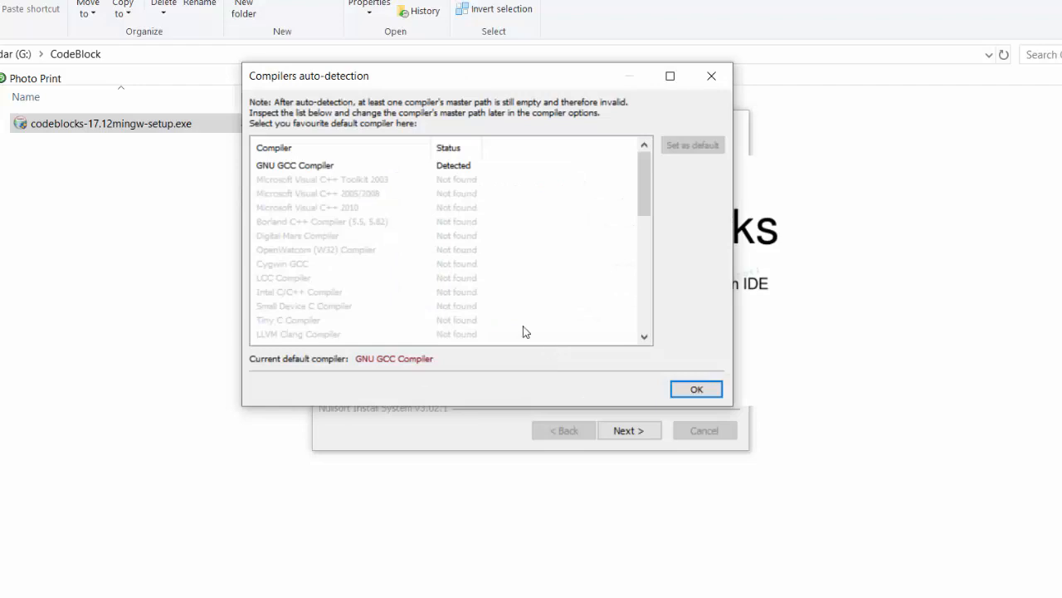
mouse_move(326, 173)
left_click(682, 395)
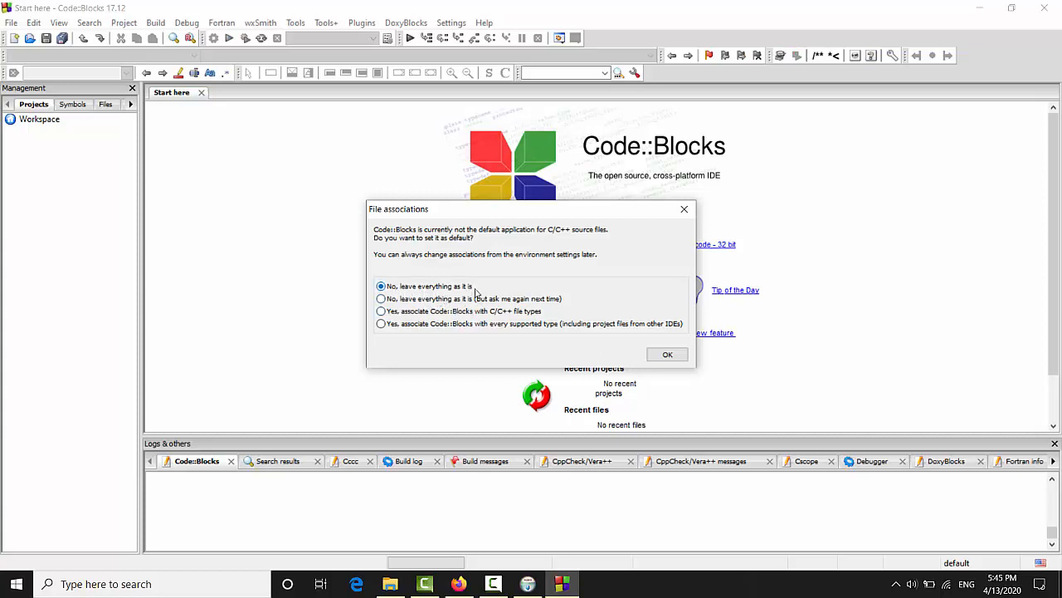
left_click(668, 355)
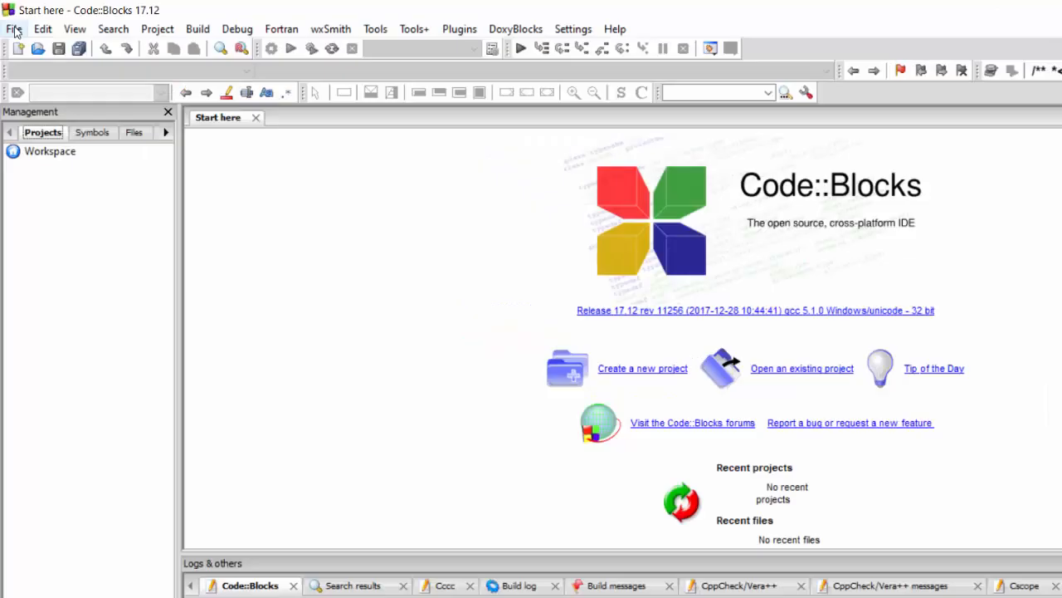
Start a new Console application project from the project templates
left_click(11, 23)
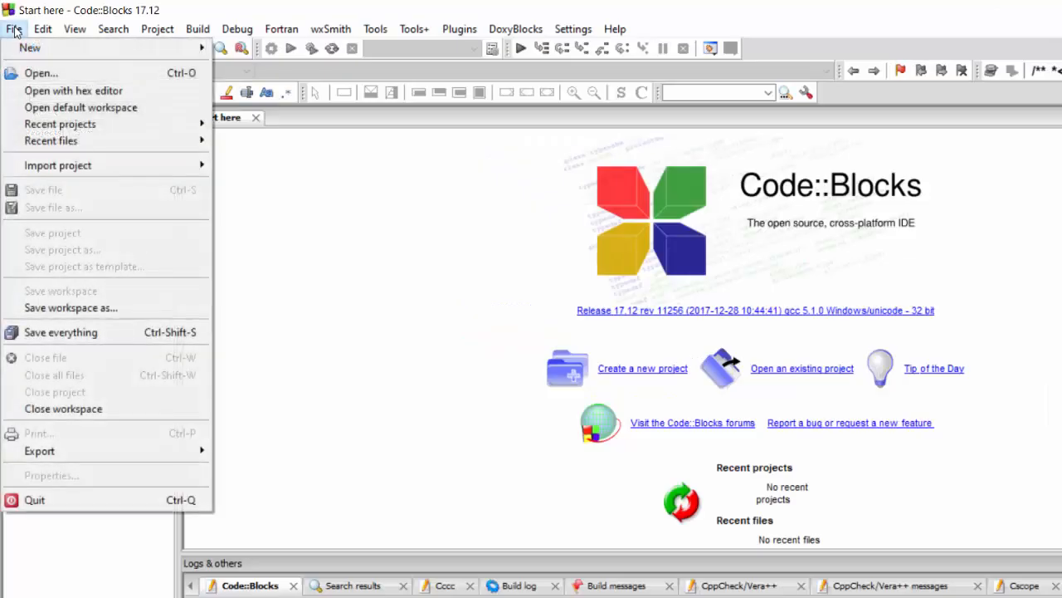
mouse_move(20, 39)
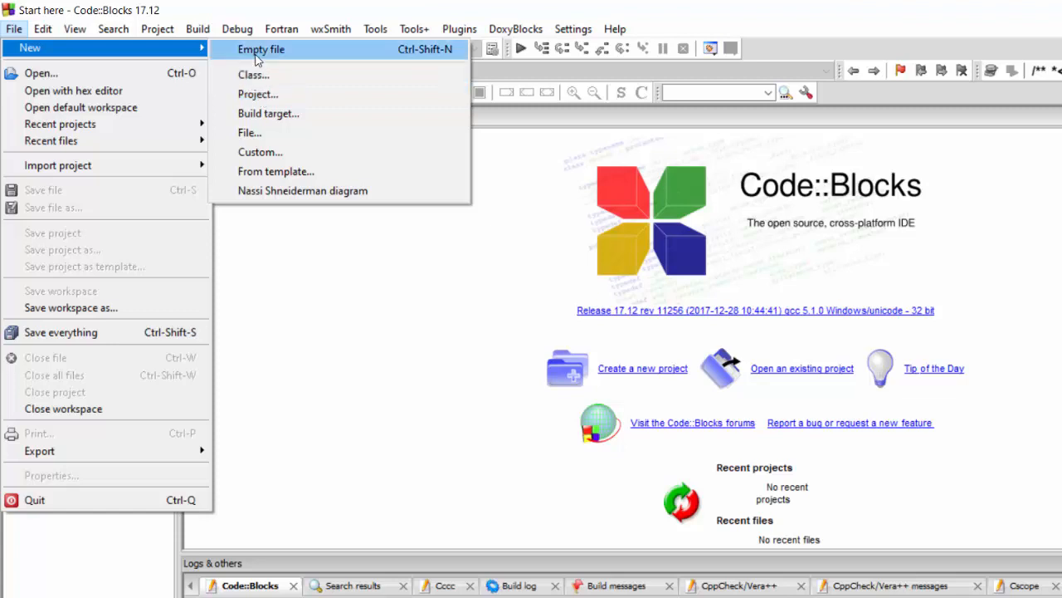
left_click(273, 96)
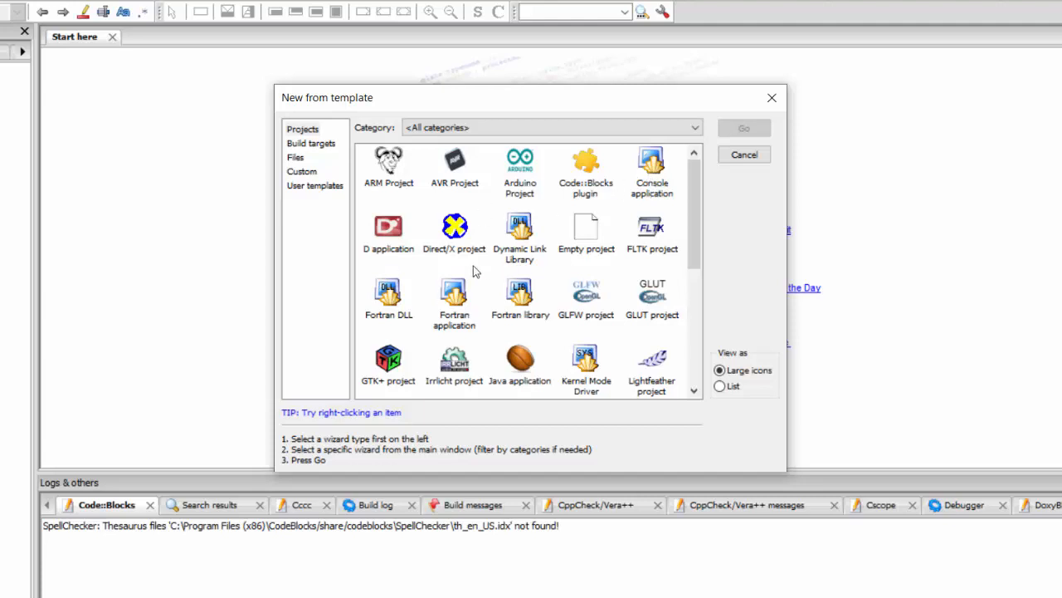
left_click(653, 170)
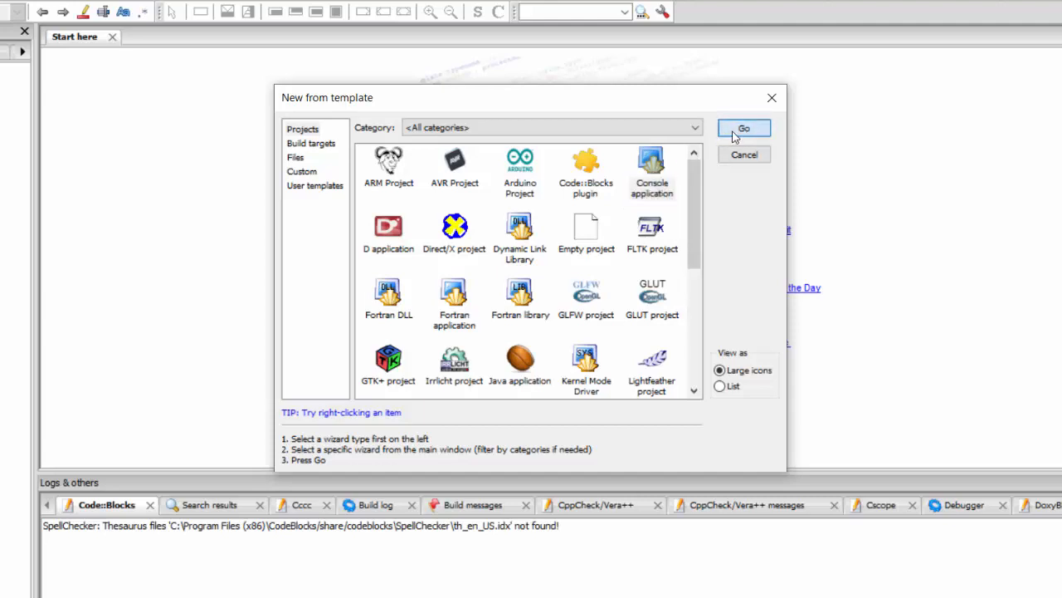
left_click(735, 131)
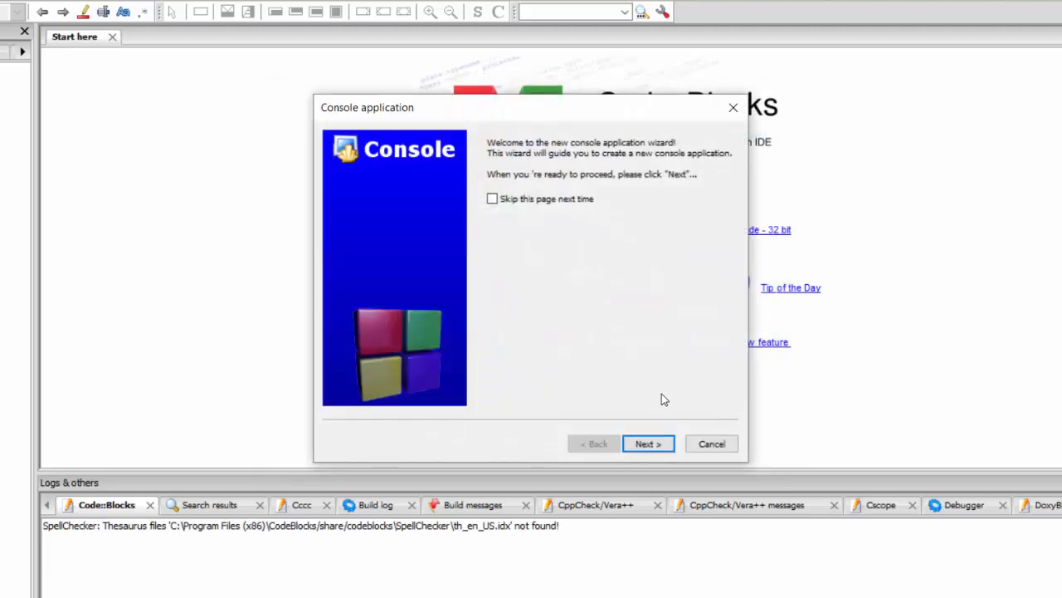
left_click(646, 444)
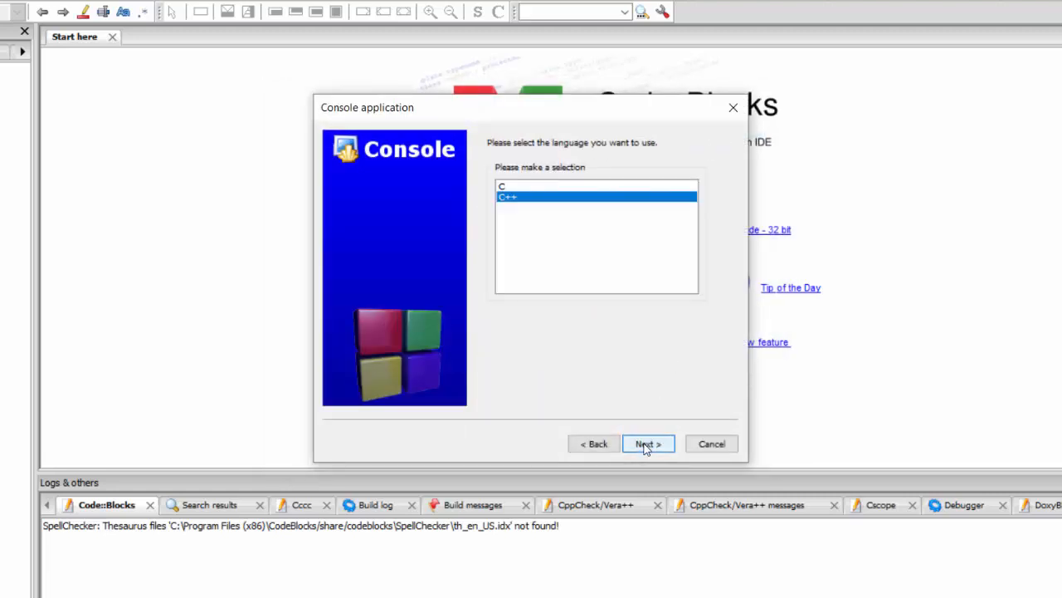
Choose C as the project language in the console application wizard
left_click(510, 187)
left_click(515, 199)
left_click(511, 188)
left_click(514, 199)
left_click(515, 187)
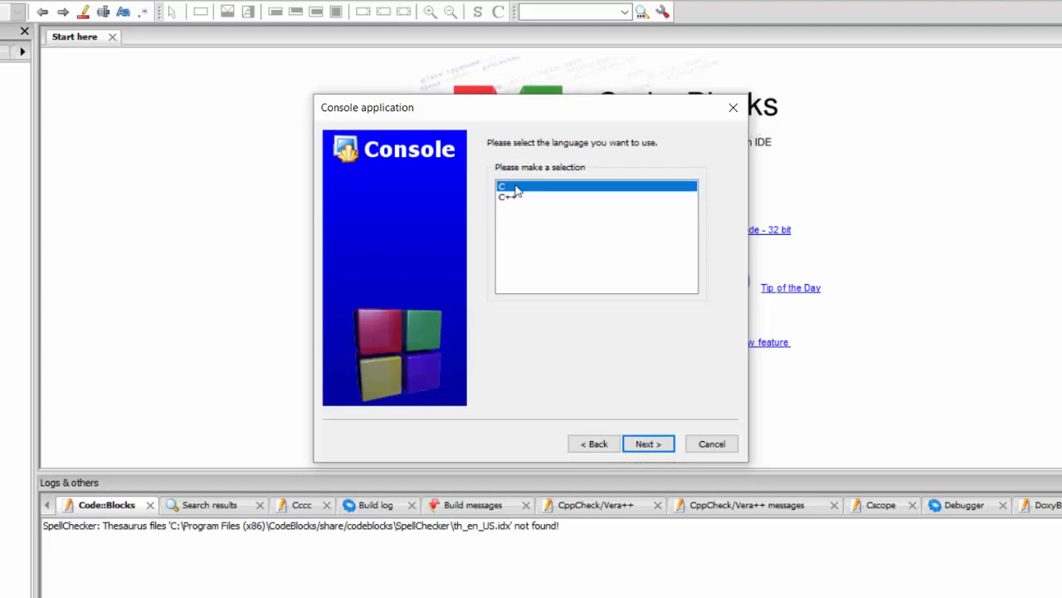
left_click(643, 445)
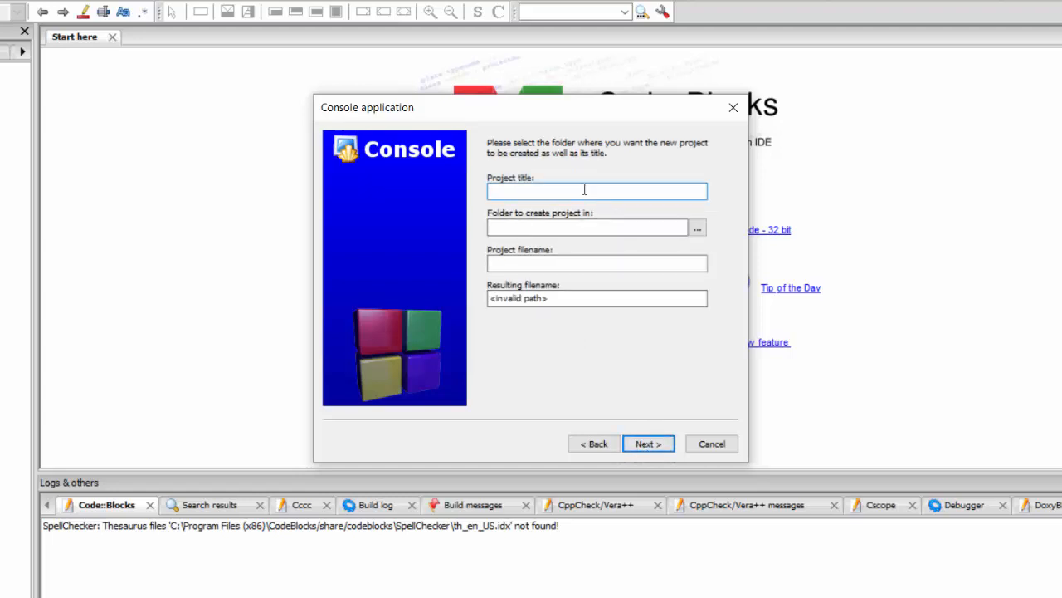
Name the project hello-world and set its folder to drive Andar (G:)
type("hello")
type("-world")
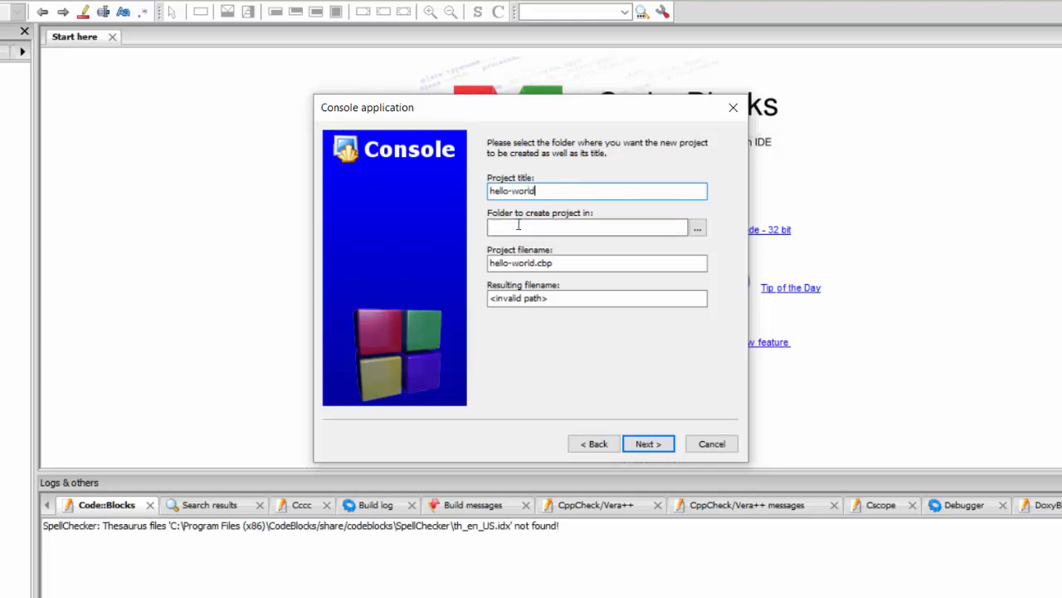
left_click(698, 230)
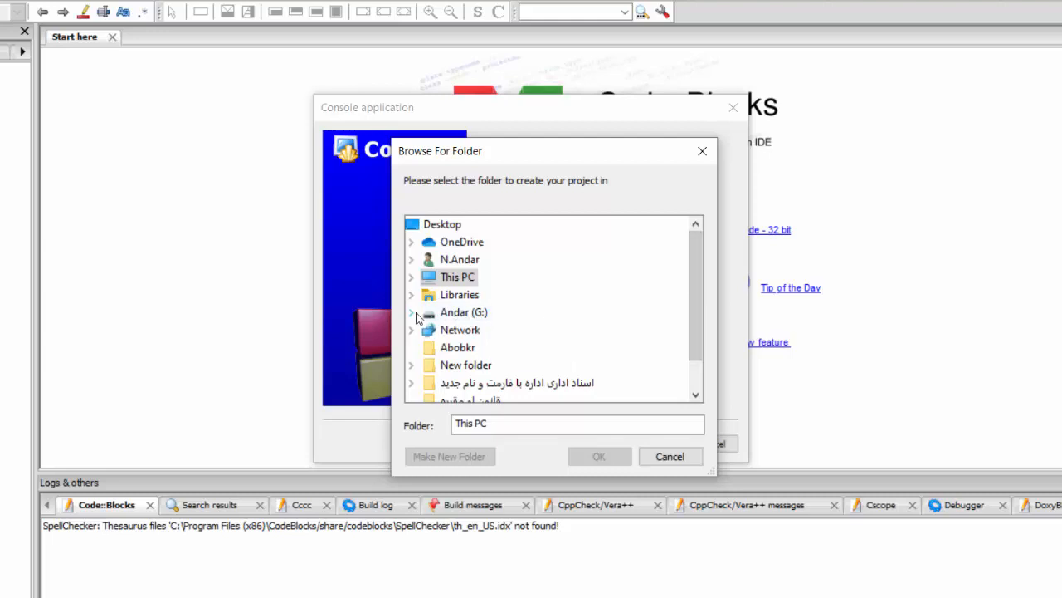
left_click(465, 313)
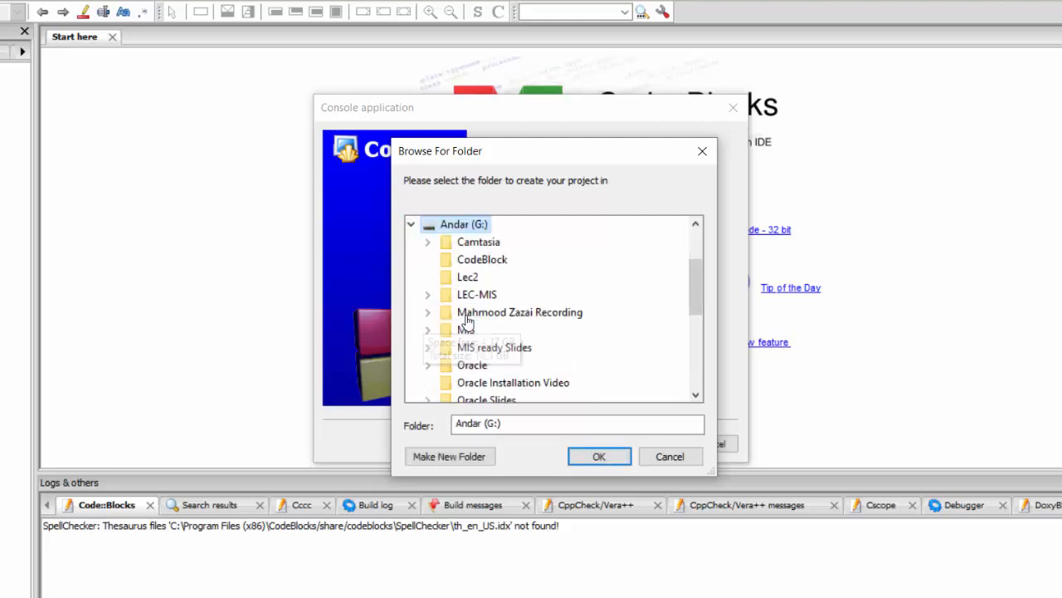
left_click(597, 456)
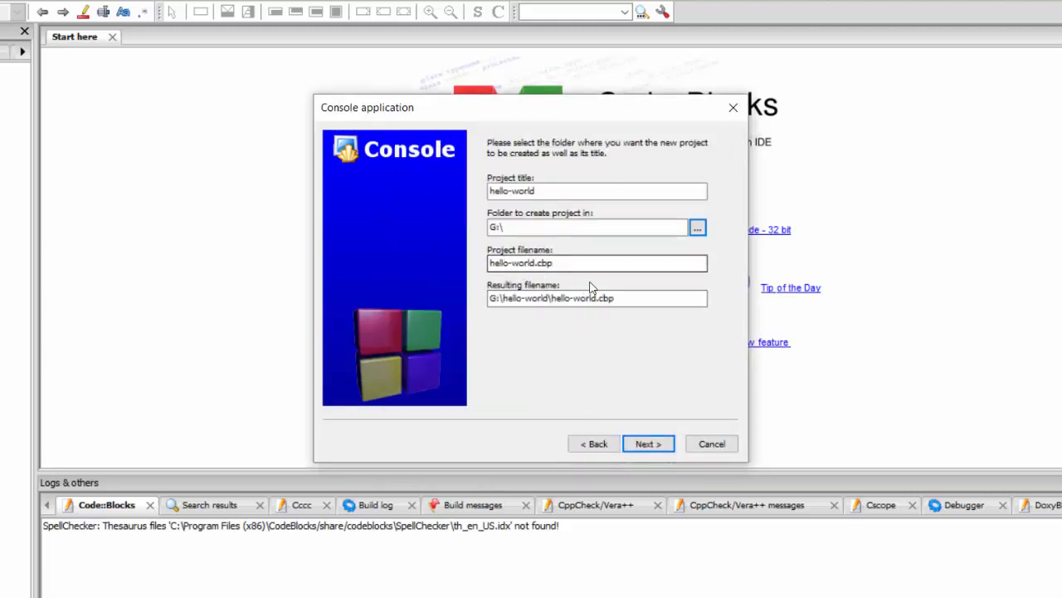
left_click(646, 444)
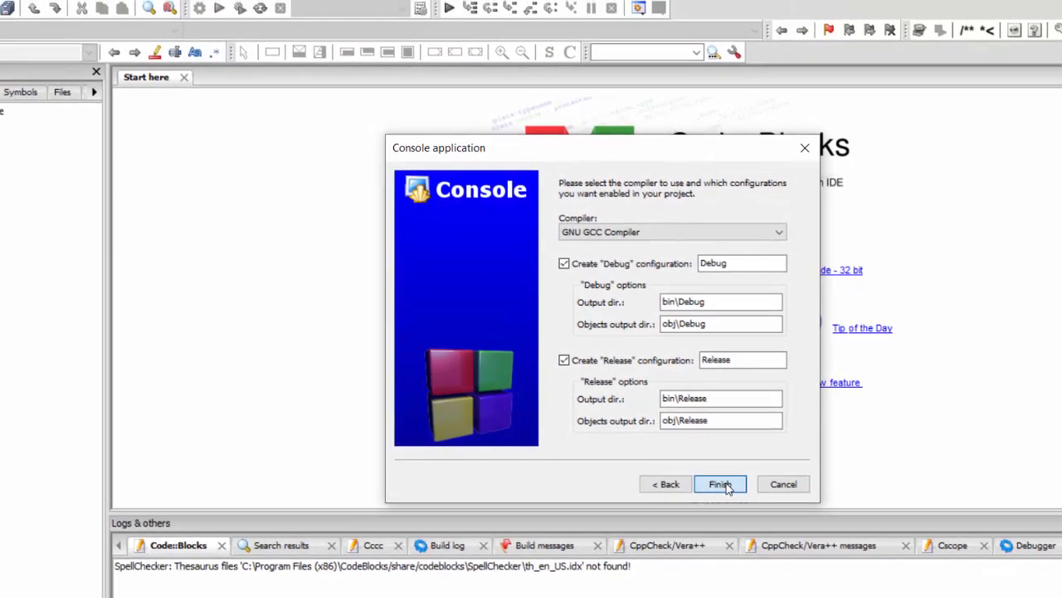
Finish the wizard with GNU GCC Compiler and open main.c from the project's Sources
left_click(649, 444)
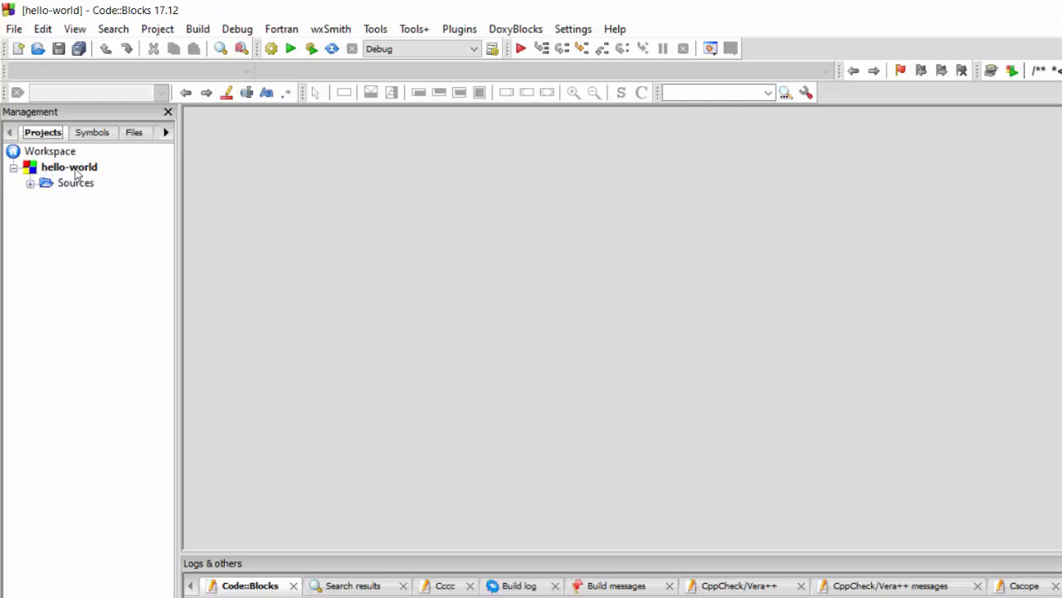
left_click(30, 183)
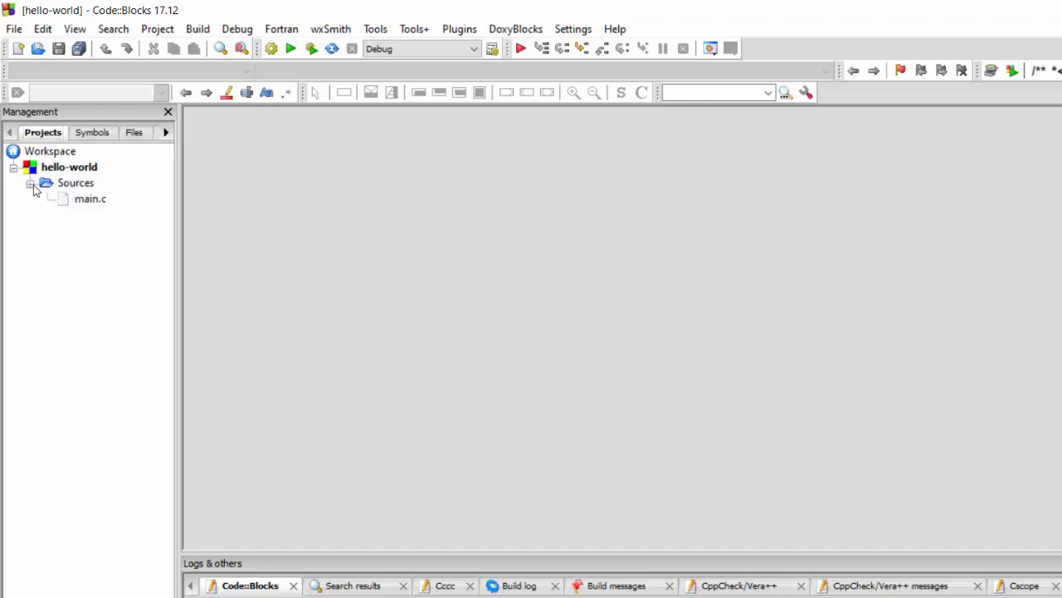
left_click(87, 200)
double_click(89, 199)
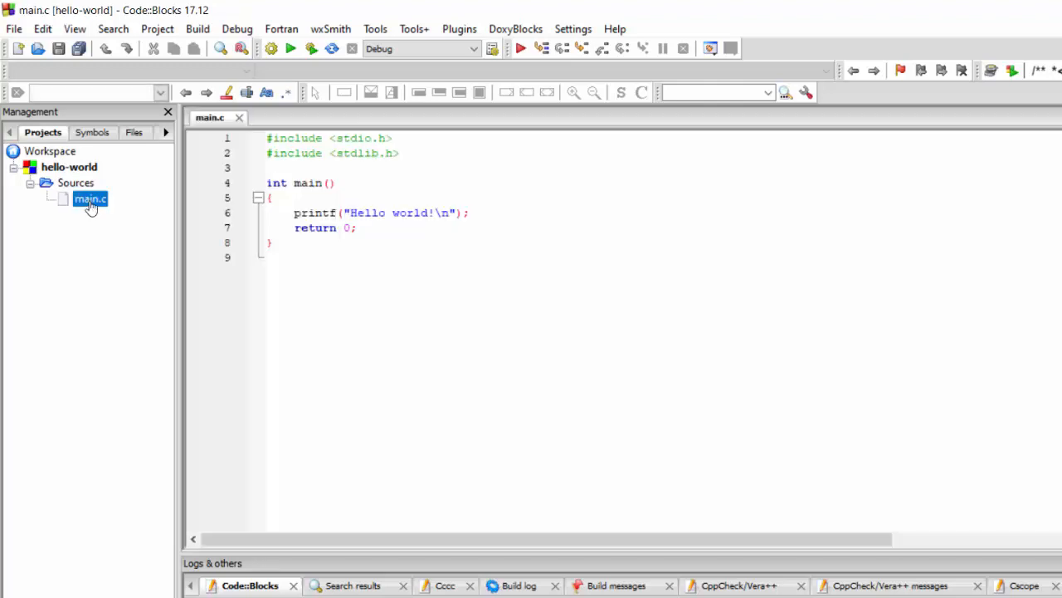
Select the Hello world!\n text inside the printf call
left_click(288, 187)
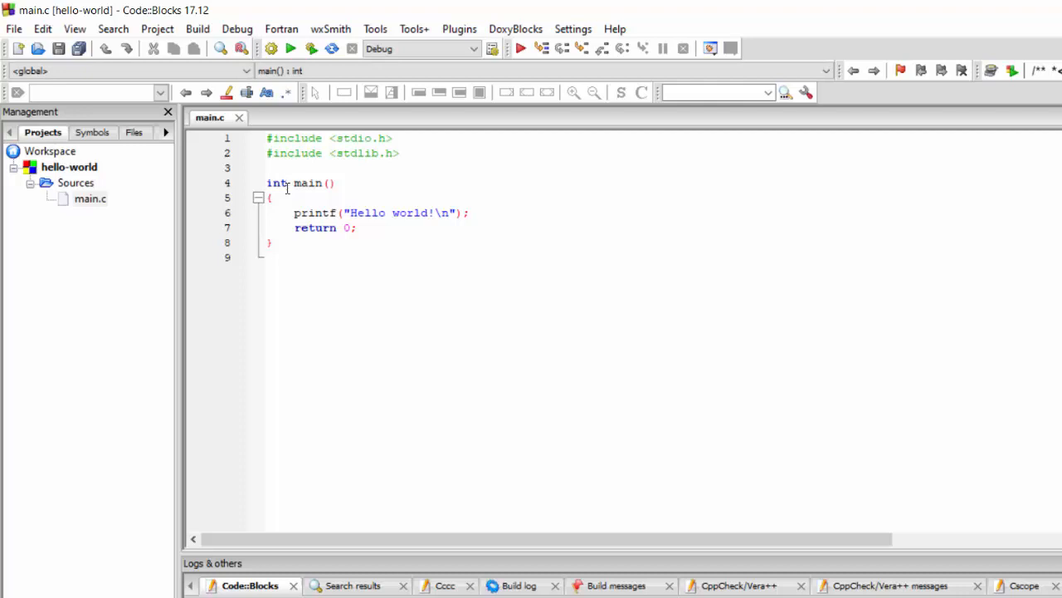
triple_click(412, 216)
left_click(413, 215)
left_click_drag(351, 214, 449, 212)
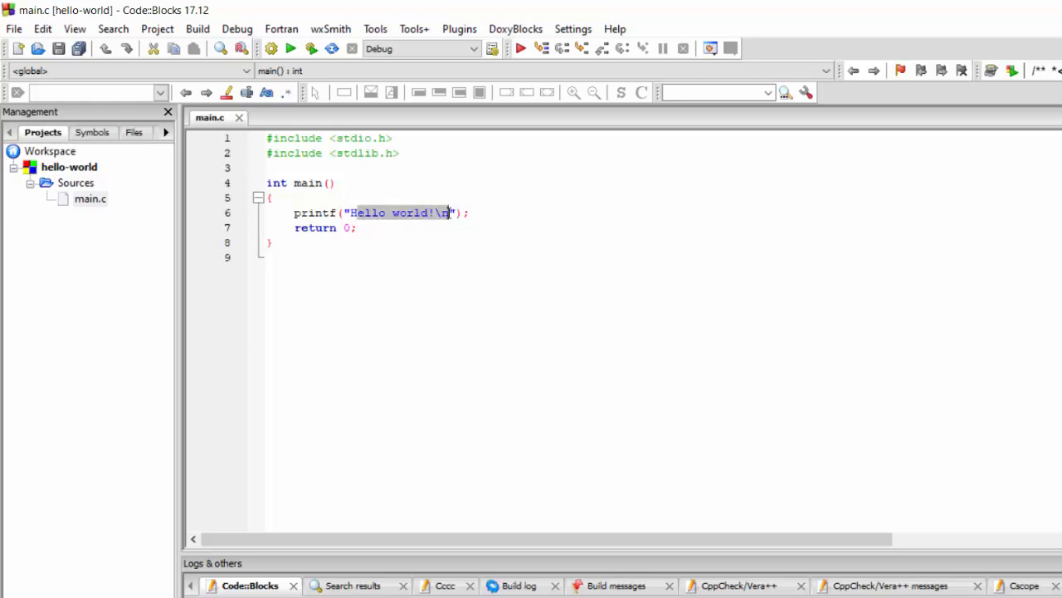
Replace the printf message text with Hello Codeblock \n
key("Delete")
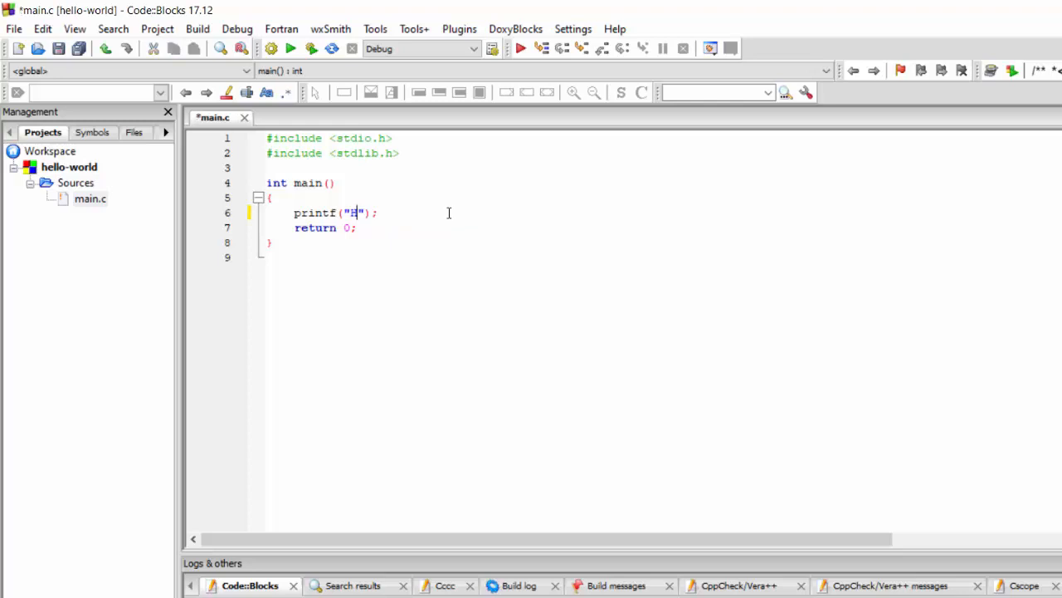
type("ello ")
type("C")
type("odebloc")
type("ks")
type(" /")
key("BackSpace")
type("\\n")
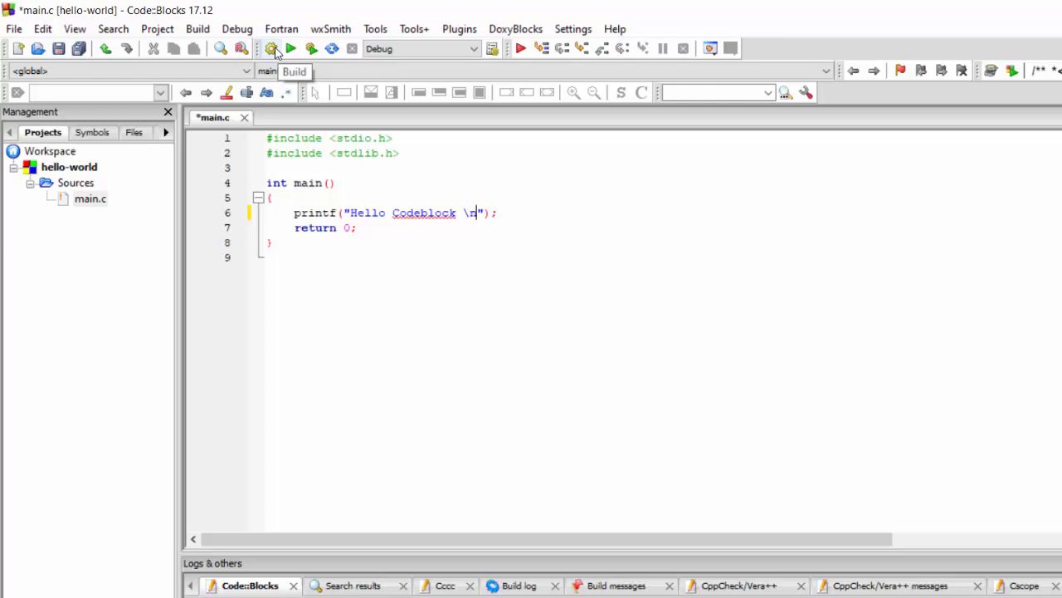
Build the hello-world project and check the build log for errors and warnings
left_click(205, 31)
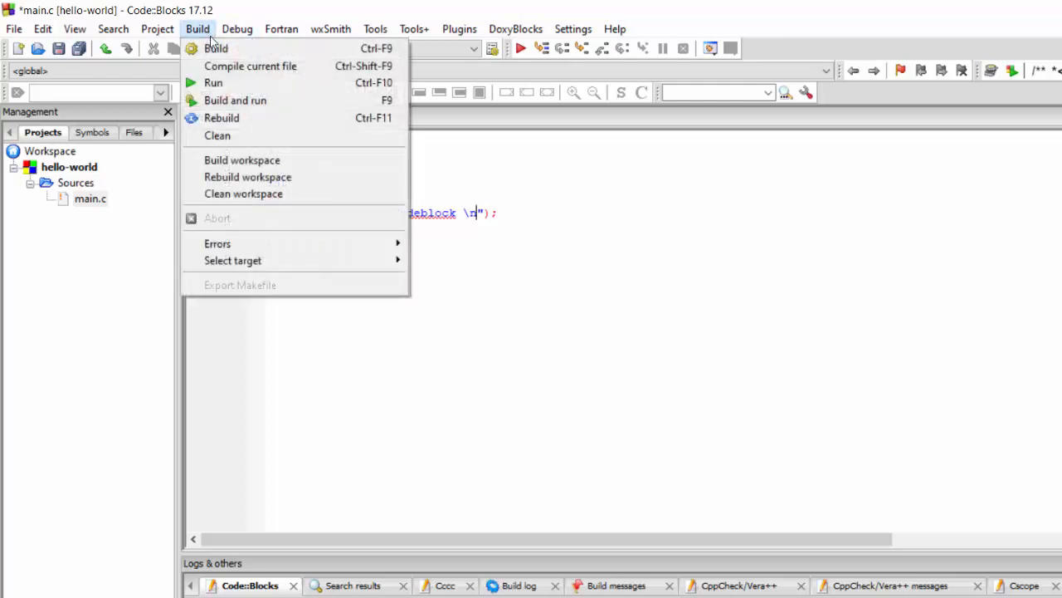
left_click(220, 50)
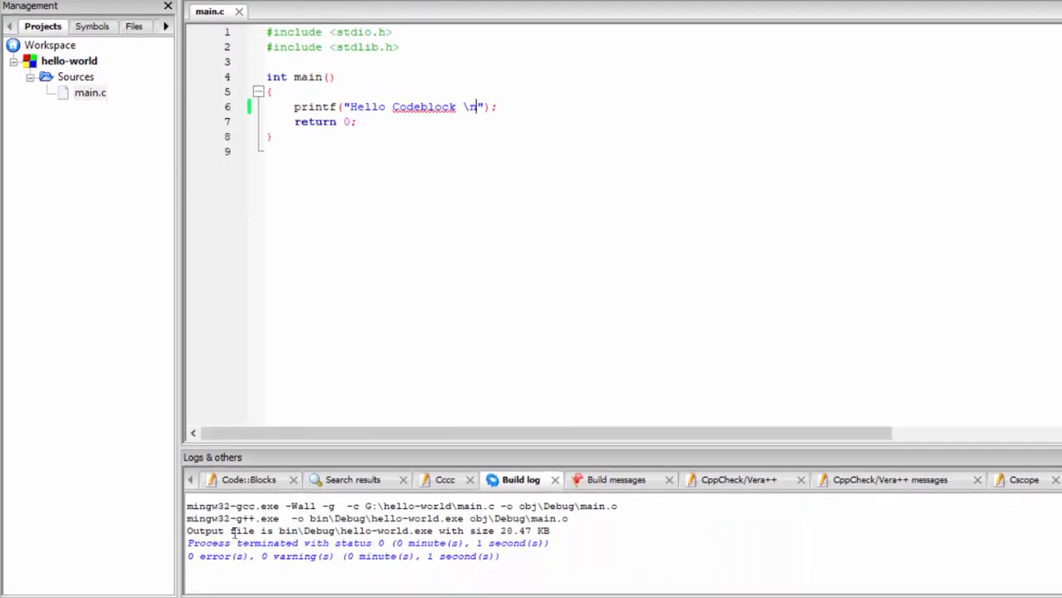
double_click(215, 553)
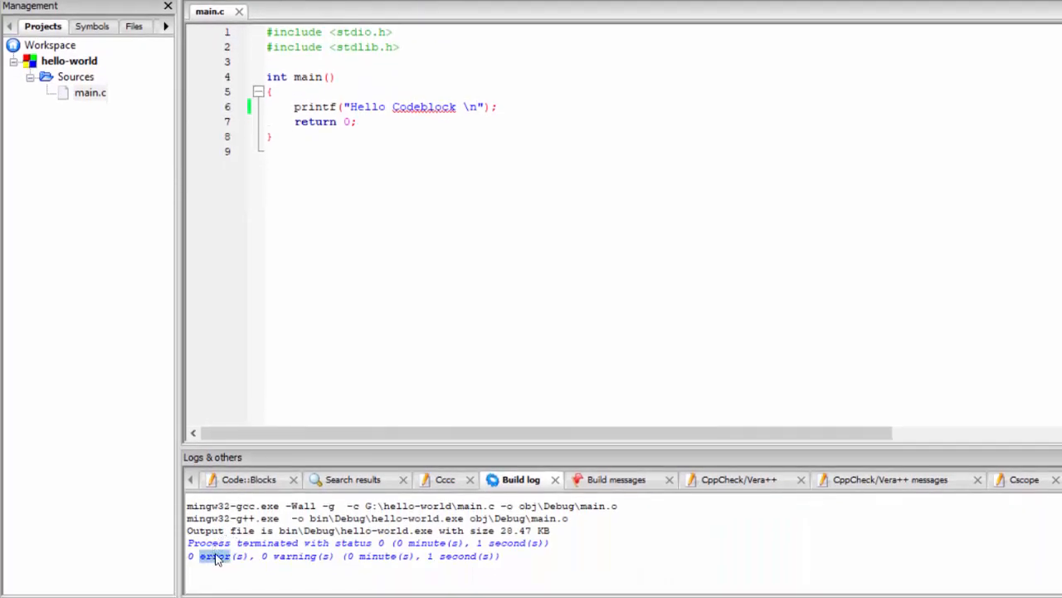
double_click(293, 557)
left_click(263, 556)
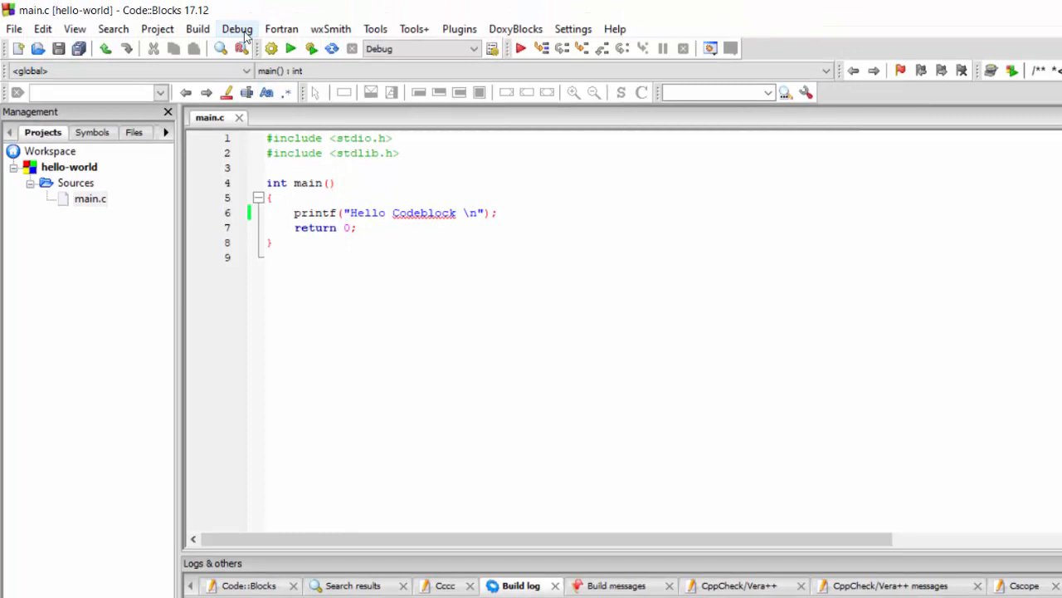
Run the compiled program and close its console window
left_click(197, 29)
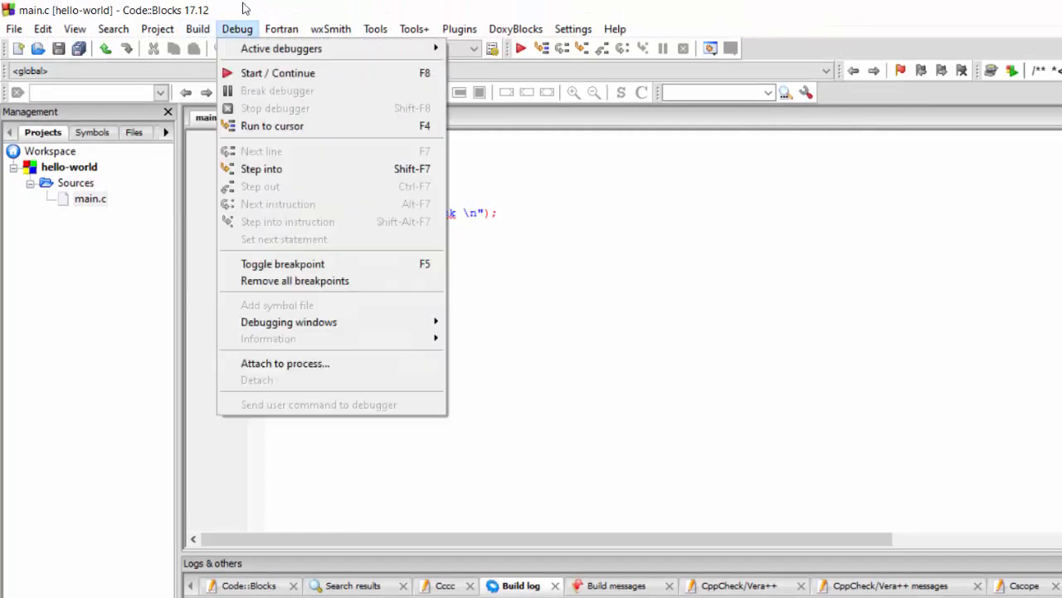
left_click(243, 7)
left_click(293, 49)
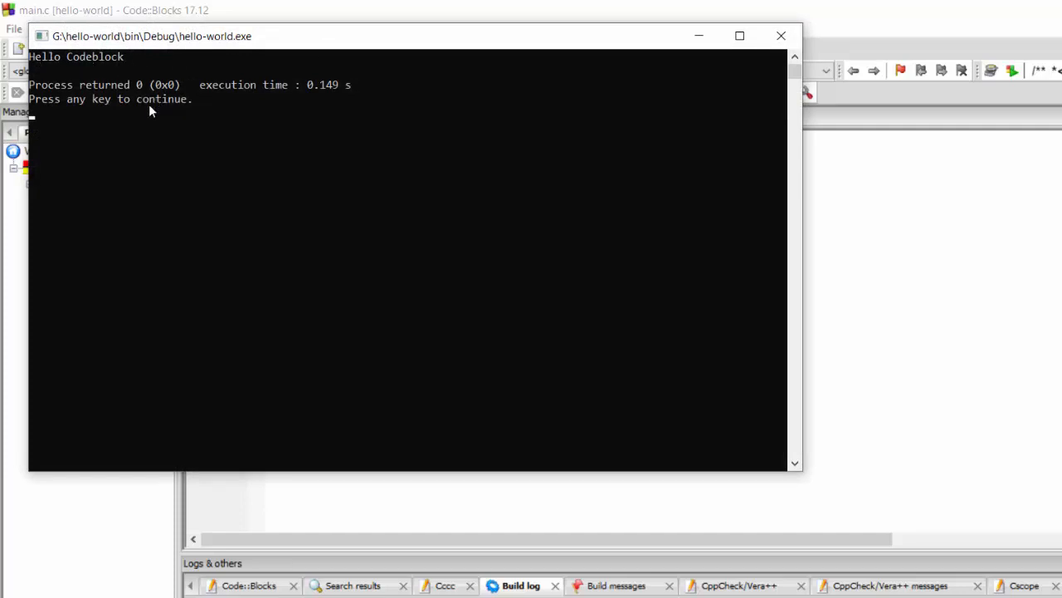
key("Return")
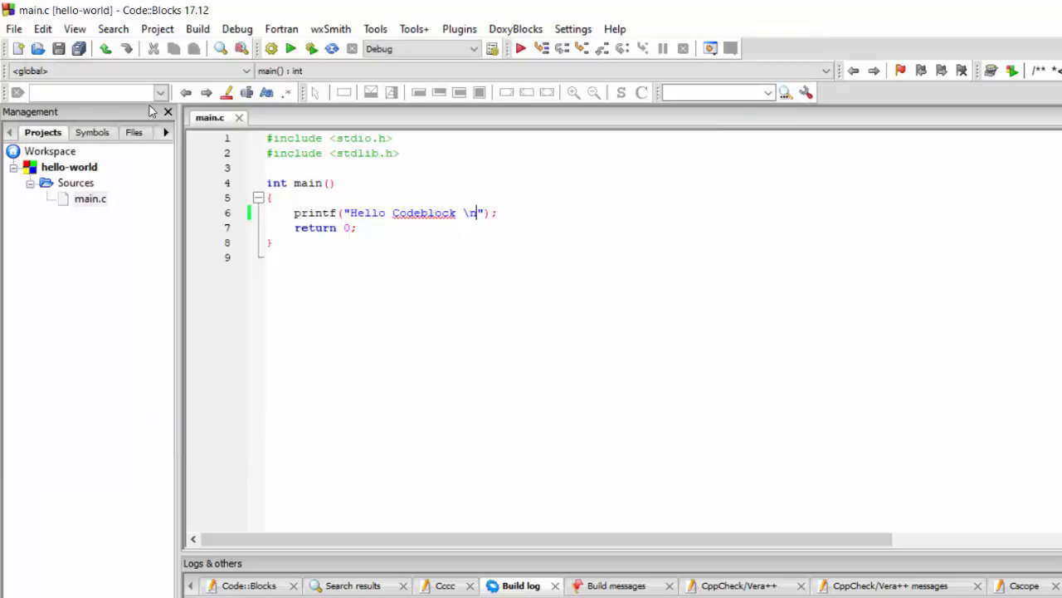